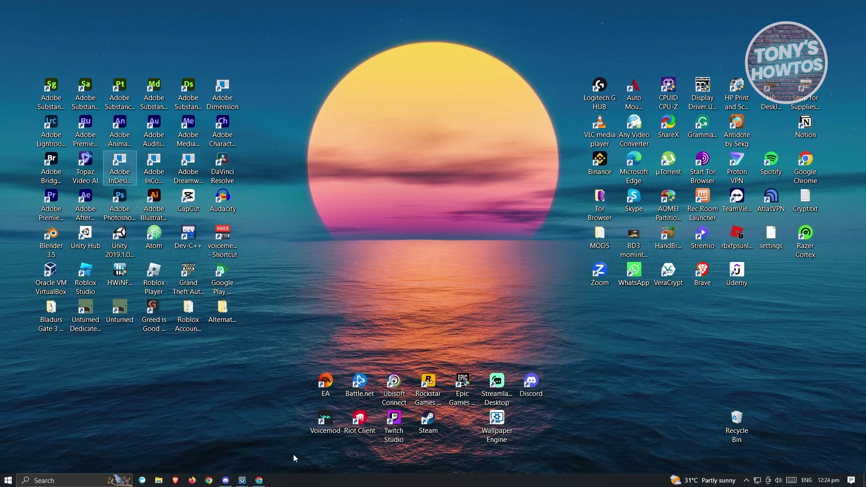
Step: Switch to Instagram in the browser and open Settings from the More menu
{"action": "left_click", "coordinate": [266, 481]}
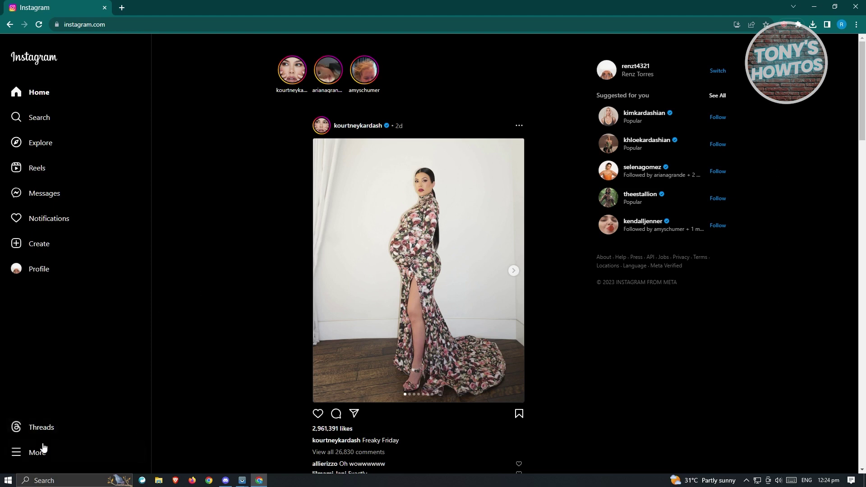
{"action": "left_click", "coordinate": [21, 453]}
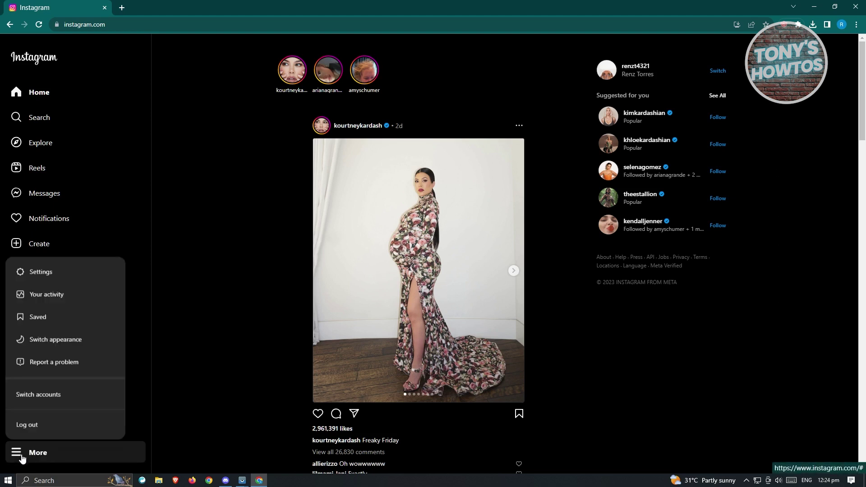
{"action": "left_click", "coordinate": [55, 274]}
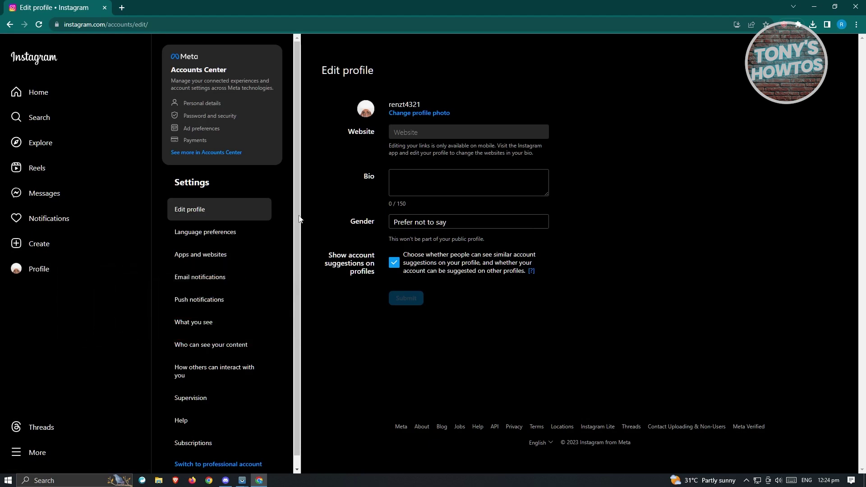
Step: From the Edit profile settings page, go to the full Meta Accounts Center
{"action": "scroll", "coordinate": [300, 223], "scroll_direction": "down", "scroll_amount": 1}
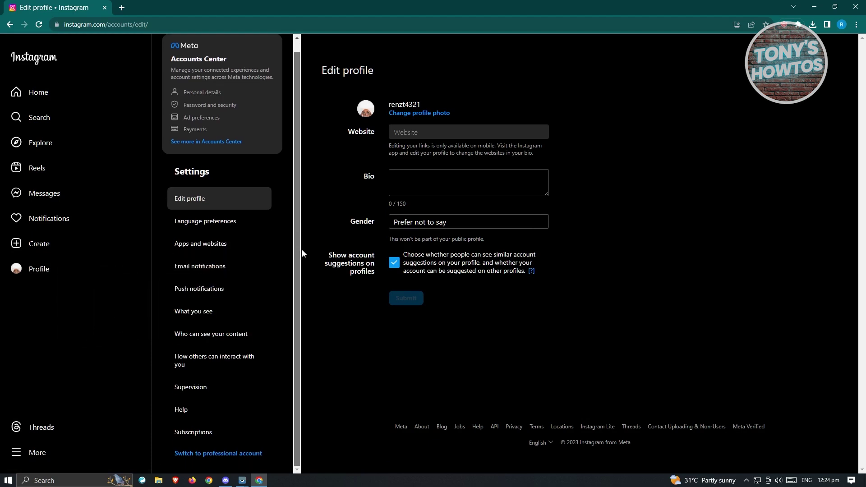
{"action": "scroll", "coordinate": [291, 209], "scroll_direction": "up", "scroll_amount": 1}
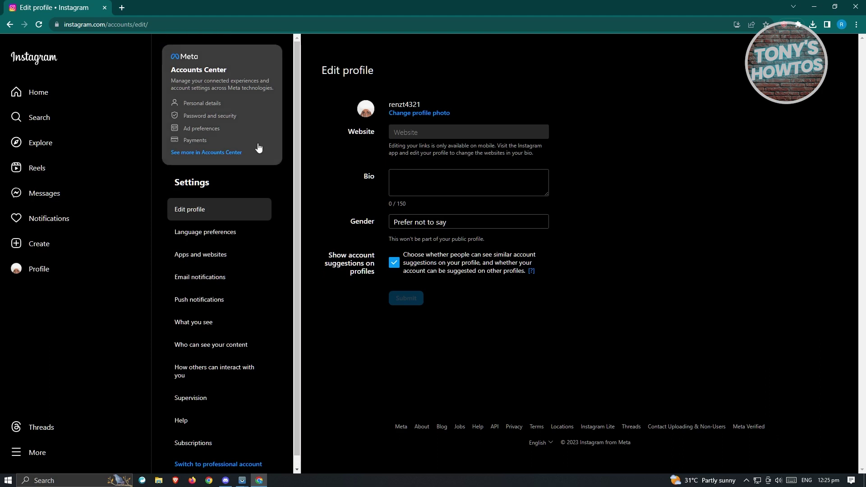
{"action": "left_click", "coordinate": [208, 154]}
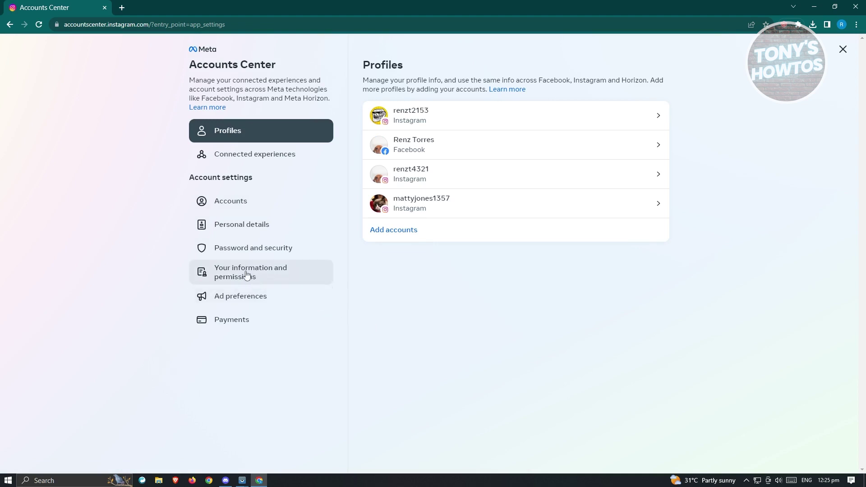
Step: Open Download your information under Your information and permissions, showing the existing 1 MB download
{"action": "left_click", "coordinate": [217, 277]}
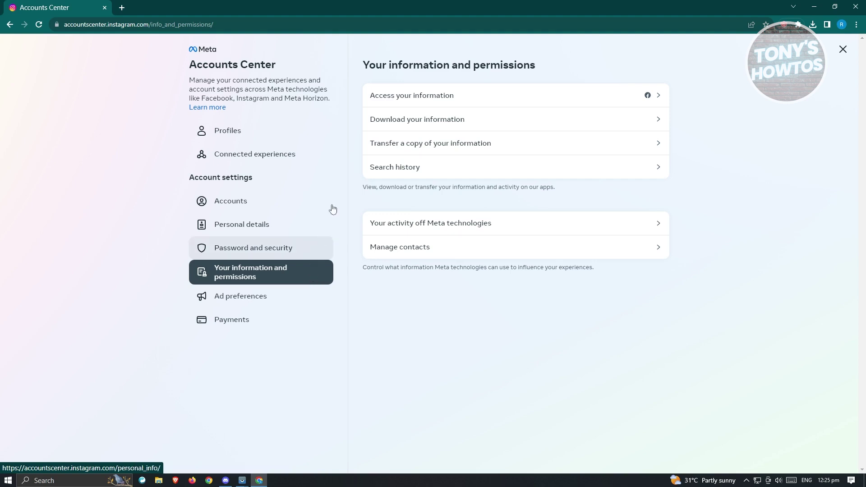
{"action": "left_click", "coordinate": [481, 123]}
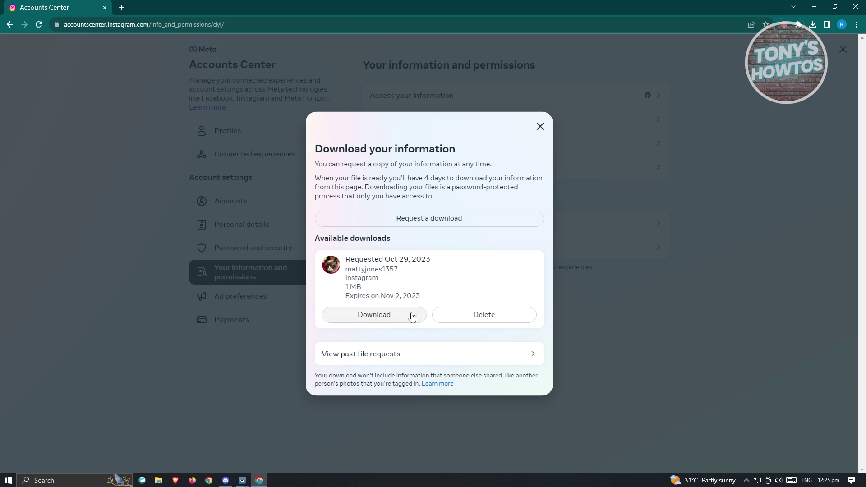
Step: Request a new download, deselecting every Facebook and Instagram profile except the wanted Instagram account
{"action": "left_click", "coordinate": [451, 221]}
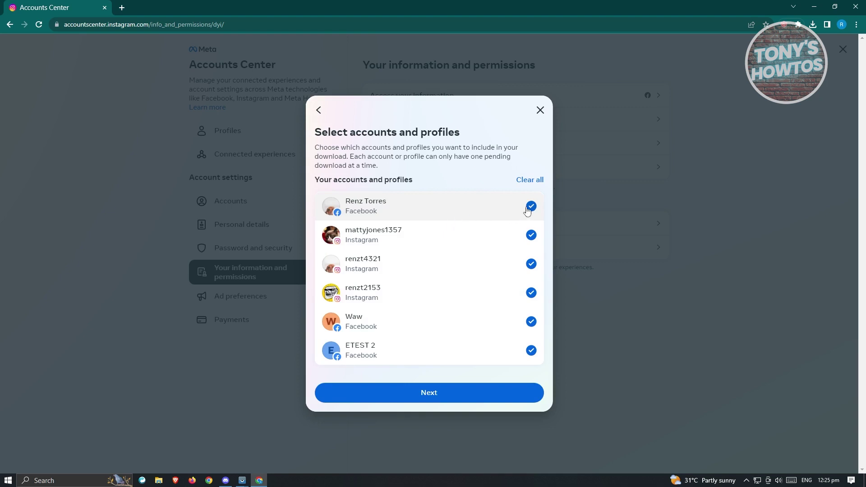
{"action": "left_click", "coordinate": [528, 210]}
{"action": "left_click", "coordinate": [529, 266]}
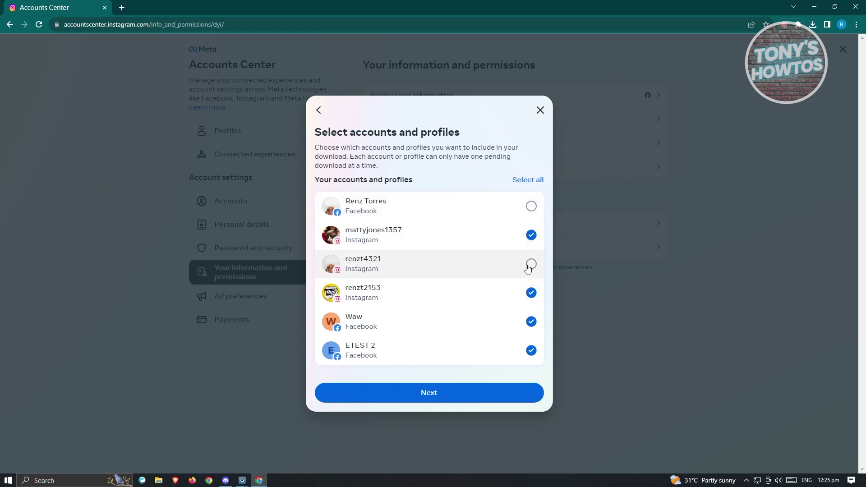
{"action": "left_click", "coordinate": [531, 293]}
{"action": "left_click", "coordinate": [531, 322]}
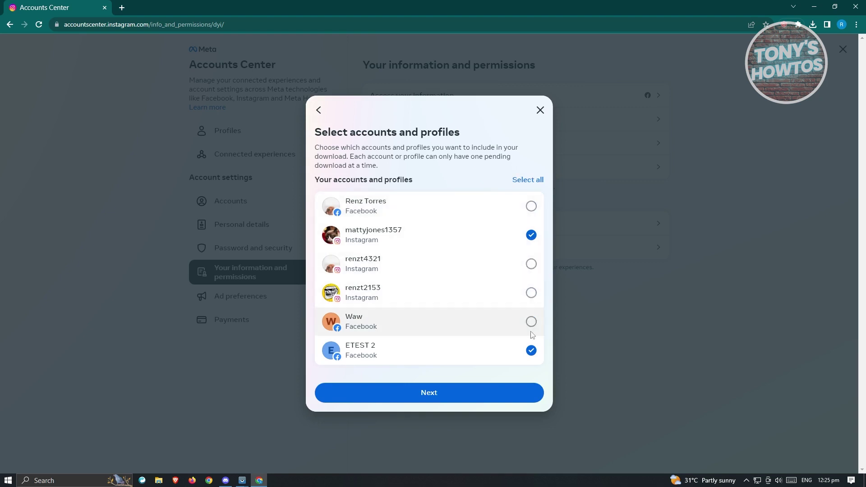
{"action": "left_click", "coordinate": [530, 352]}
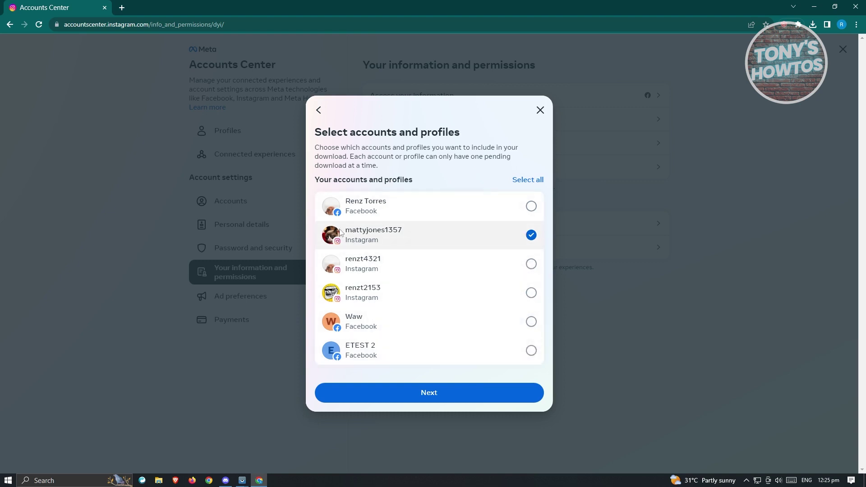
{"action": "left_click", "coordinate": [534, 238]}
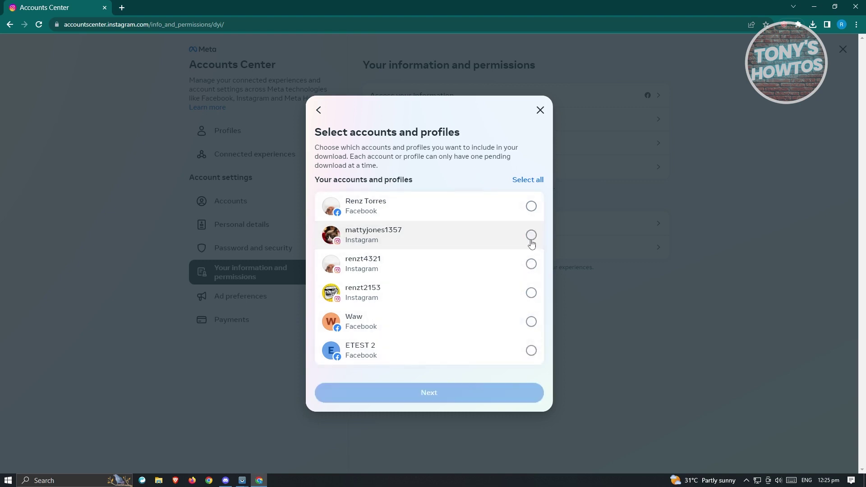
{"action": "left_click", "coordinate": [531, 270]}
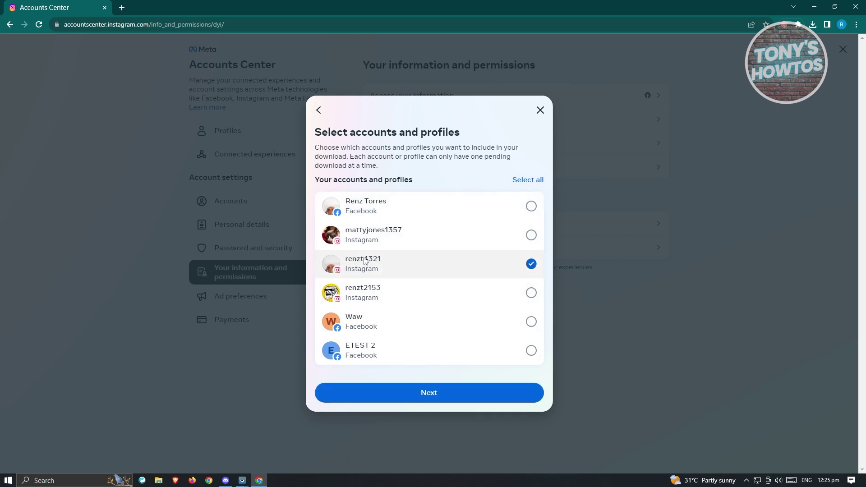
{"action": "left_click", "coordinate": [485, 399]}
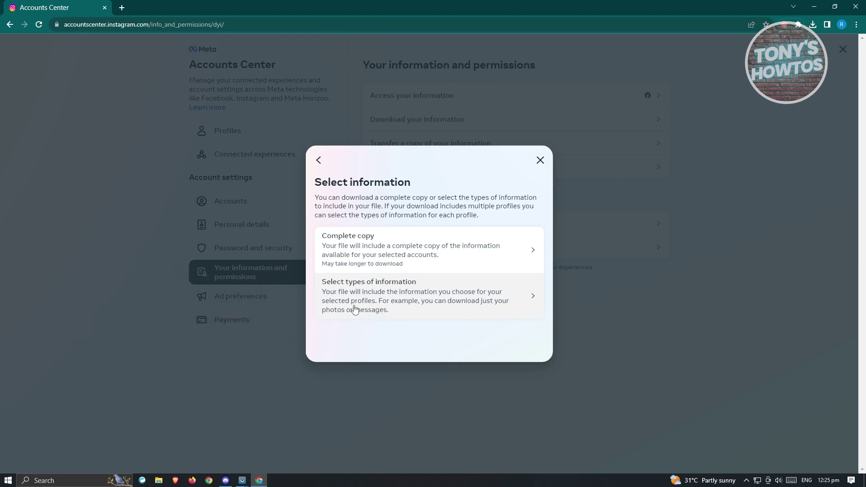
Step: Choose Complete copy and check the date range options, leaving it at Last year
{"action": "left_click", "coordinate": [360, 260]}
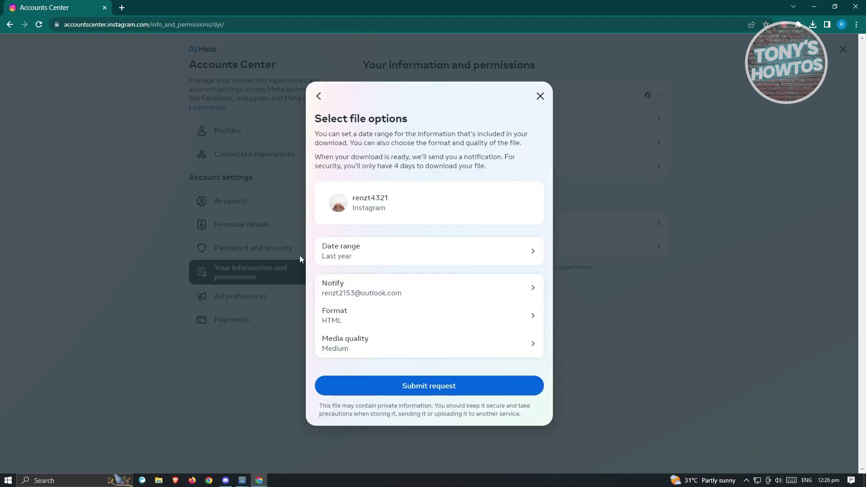
{"action": "left_click", "coordinate": [371, 258]}
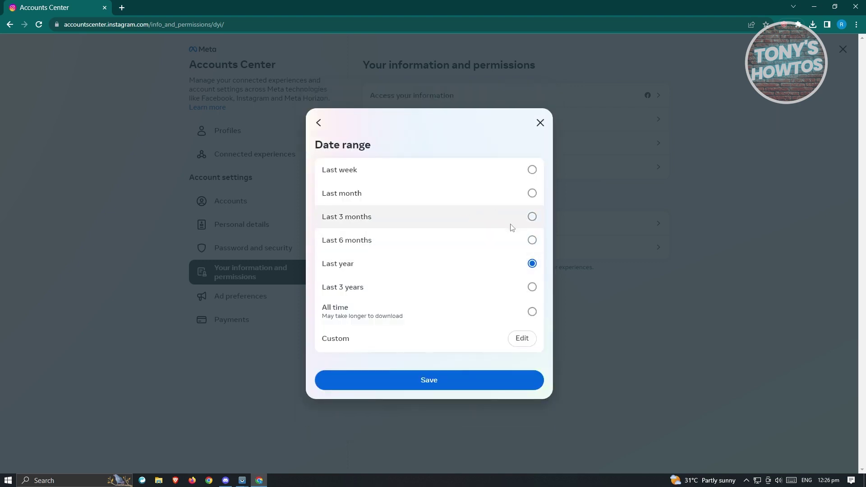
{"action": "left_click", "coordinate": [531, 317]}
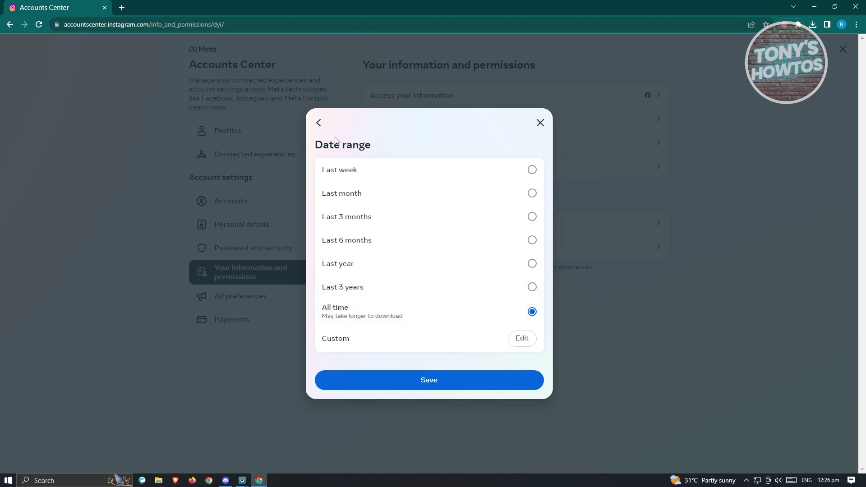
{"action": "left_click", "coordinate": [318, 124]}
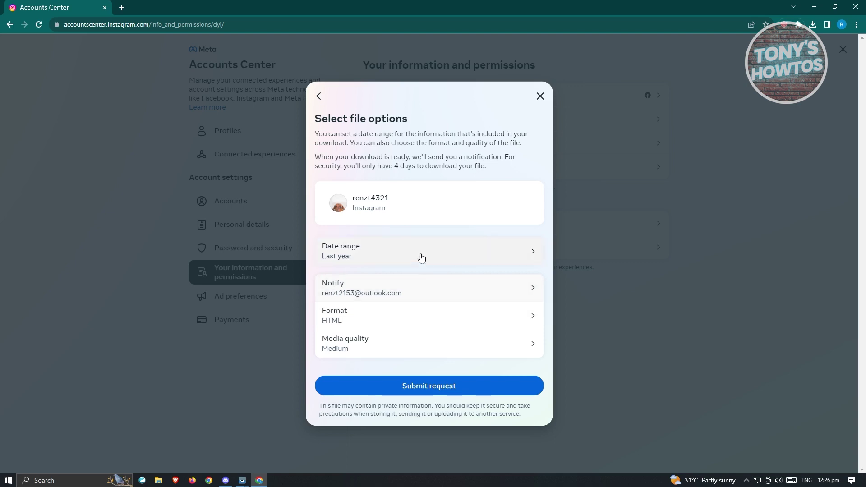
Step: Keep HTML as the file format and submit the data download request
{"action": "left_click", "coordinate": [361, 313]}
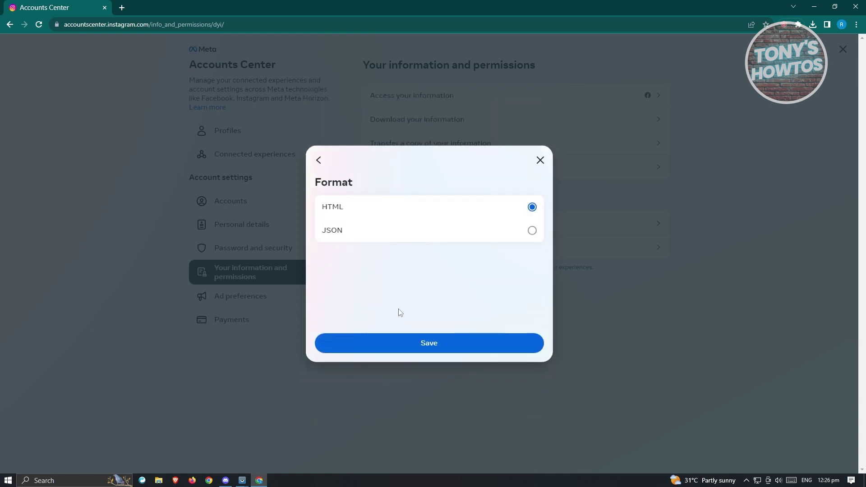
{"action": "left_click", "coordinate": [319, 161]}
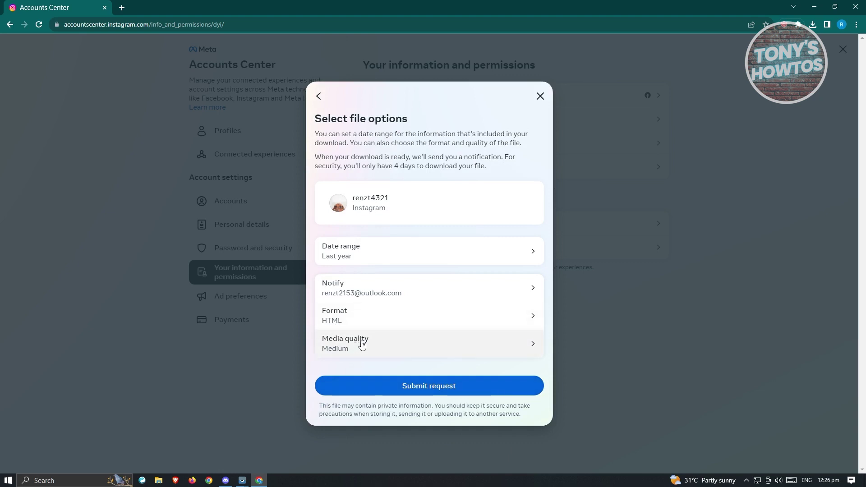
{"action": "left_click", "coordinate": [432, 395]}
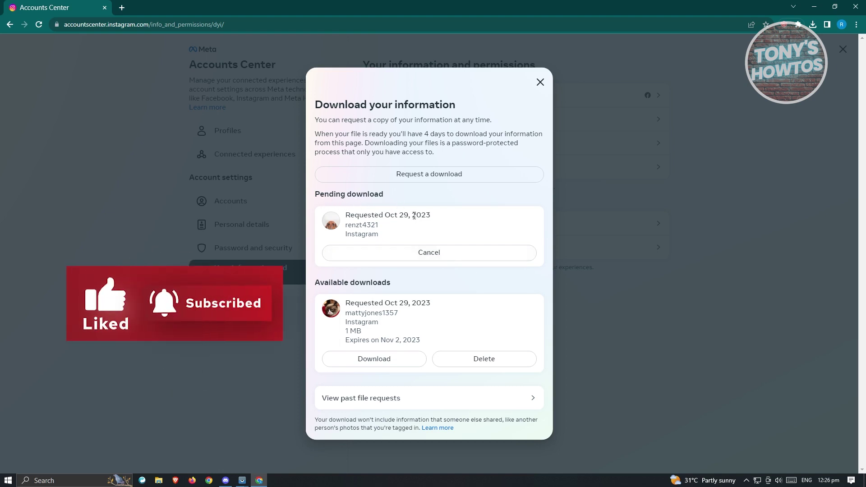
Step: Reopen Download your information to confirm the request, then view the 1,509 KB zip in browser downloads
{"action": "left_click", "coordinate": [540, 81]}
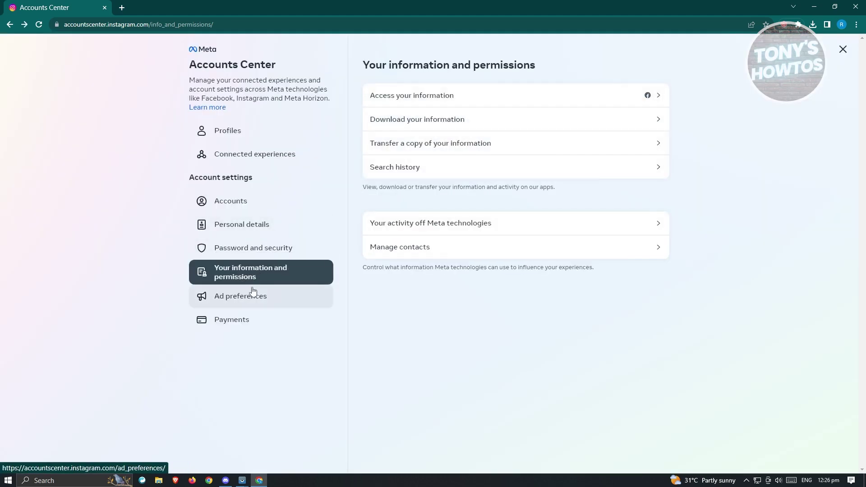
{"action": "left_click", "coordinate": [471, 118]}
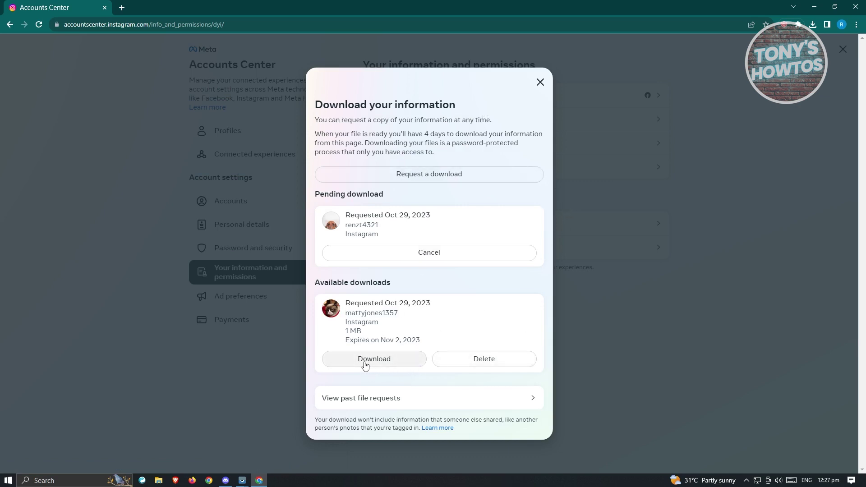
{"action": "left_click", "coordinate": [811, 26]}
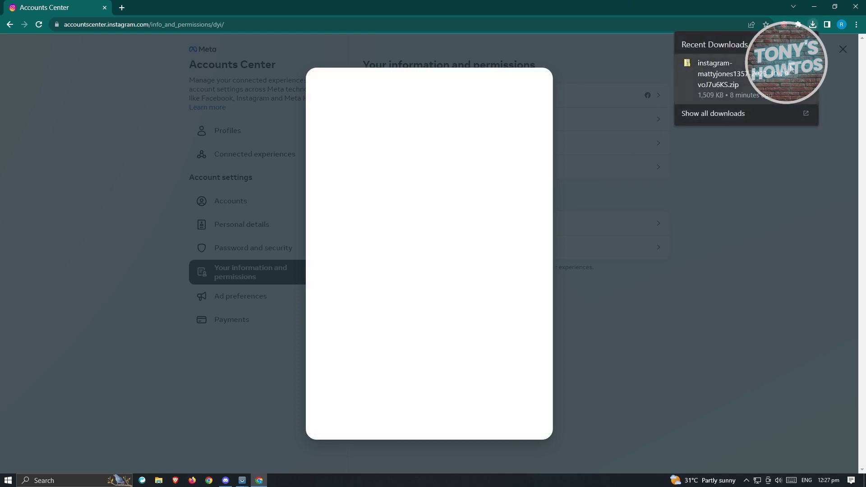
Step: Open the Instagram data zip in File Explorer and browse into followers_and_following to see following.html
{"action": "left_click", "coordinate": [790, 68]}
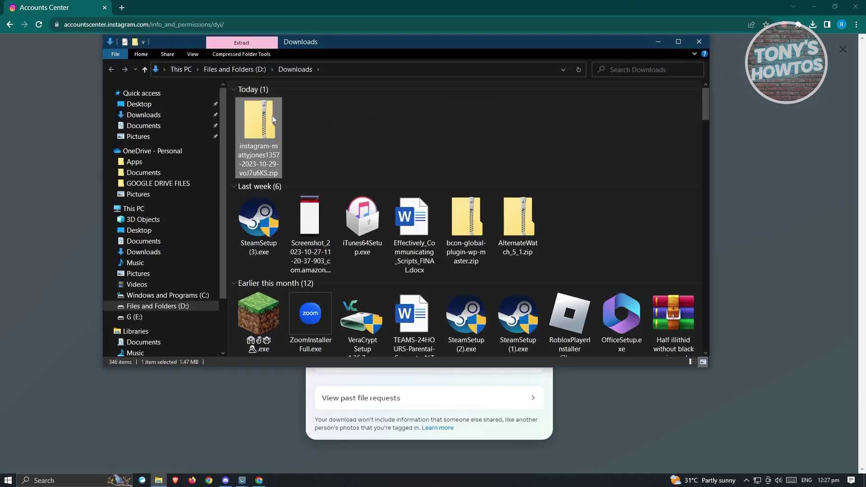
{"action": "double_click", "coordinate": [269, 116]}
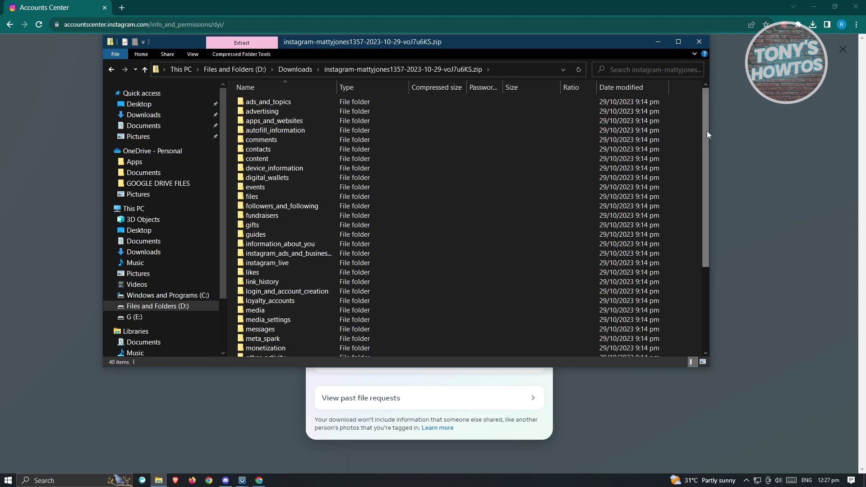
{"action": "mouse_move", "coordinate": [707, 130]}
{"action": "left_mouse_down"}
{"action": "mouse_move", "coordinate": [702, 175]}
{"action": "mouse_move", "coordinate": [702, 142]}
{"action": "left_mouse_up"}
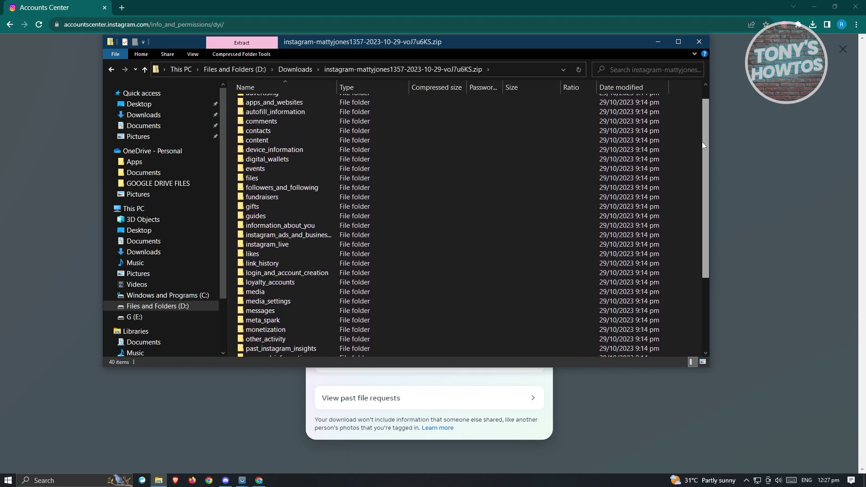
{"action": "double_click", "coordinate": [281, 187]}
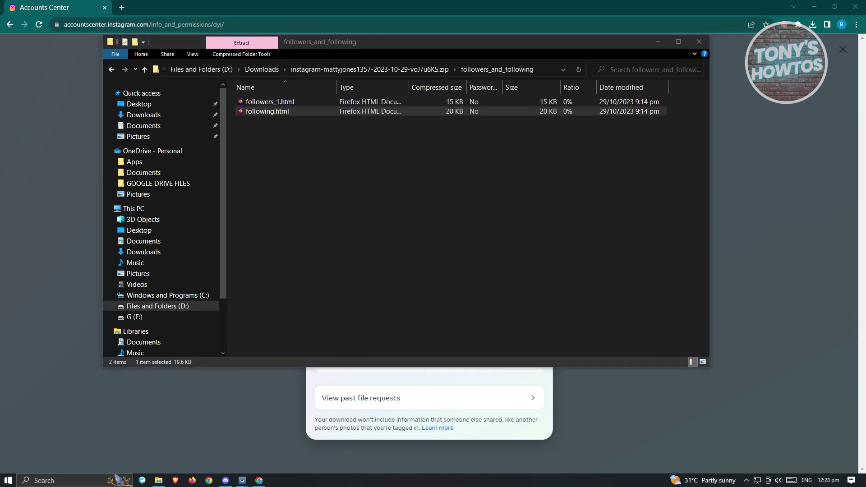